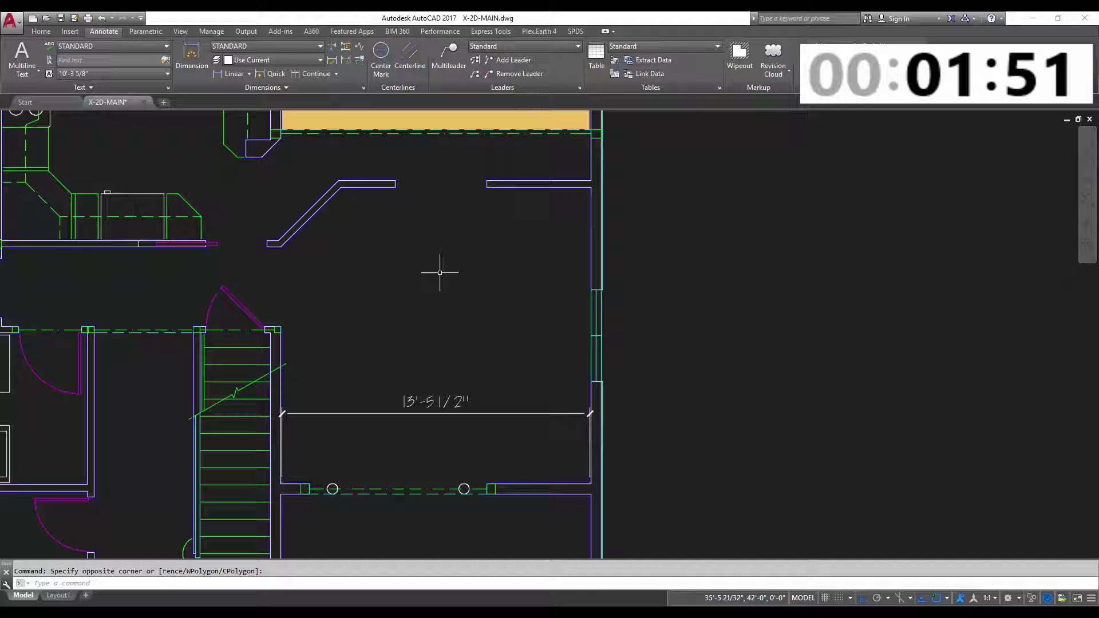
Add a vertical 6'-10 1/2" linear dimension between the wall corner beside the stair and the lower wall end, crossing the horizontal dimension.
left_click(220, 75)
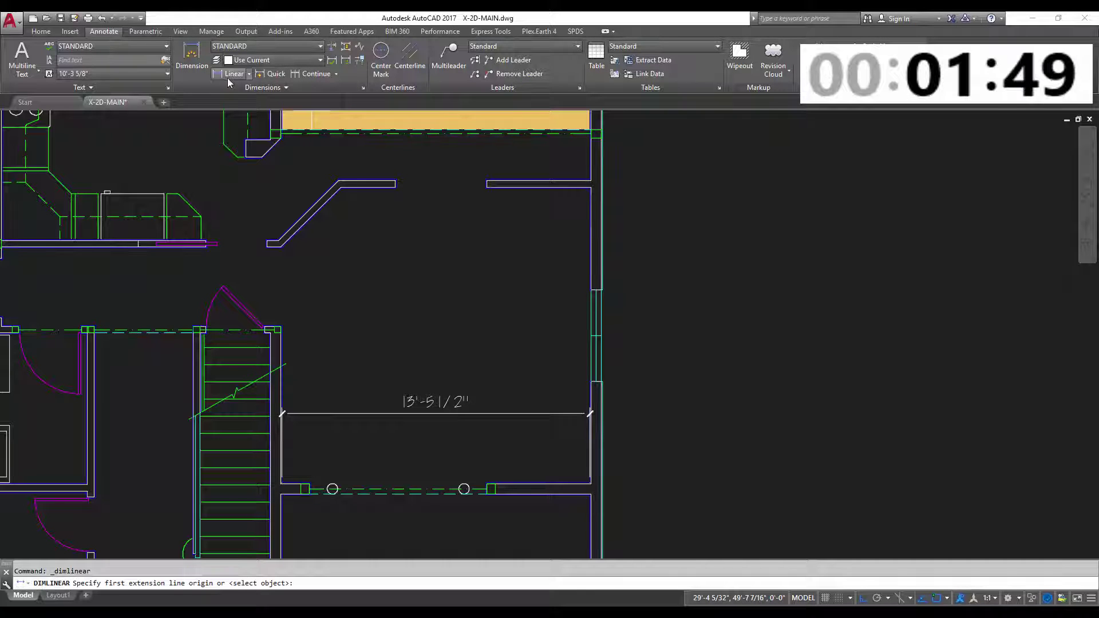
left_click(282, 326)
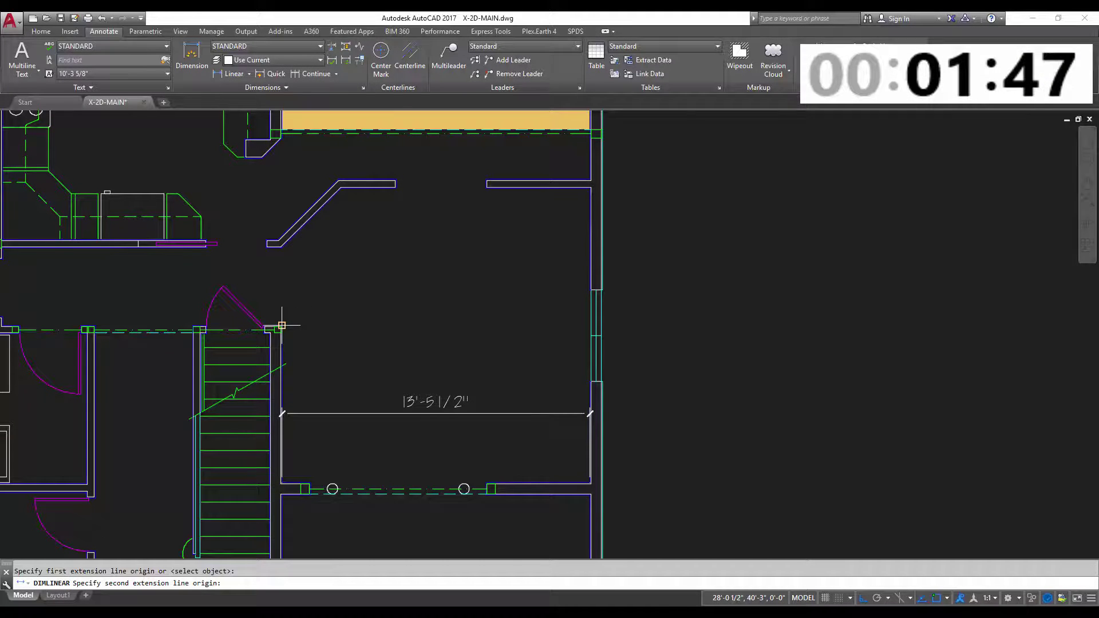
left_click(281, 483)
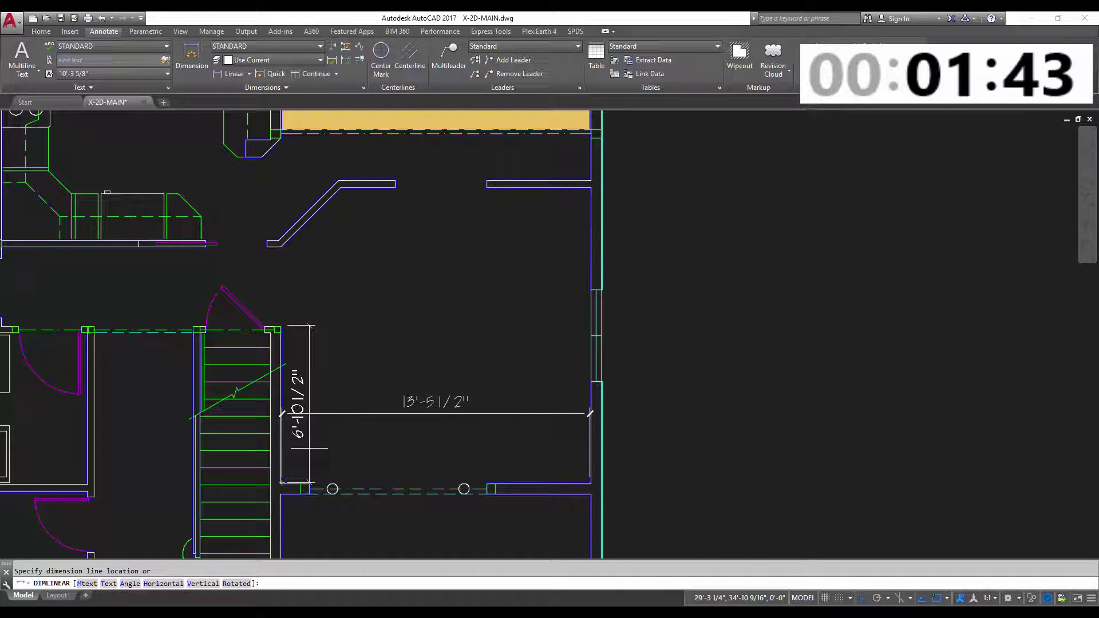
left_click(329, 443)
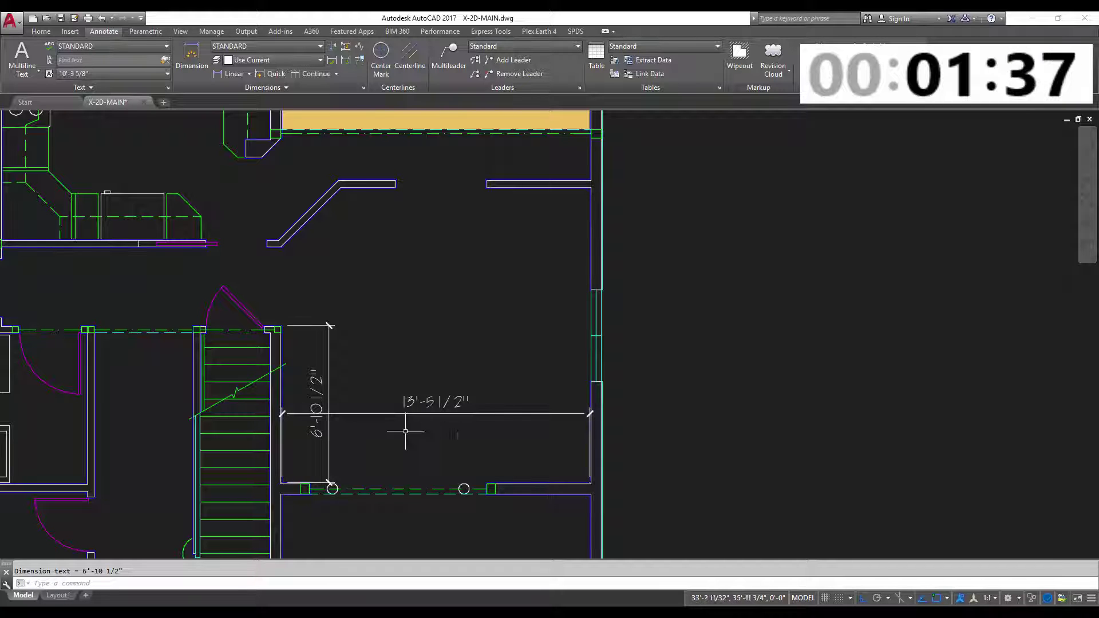
left_click(475, 429)
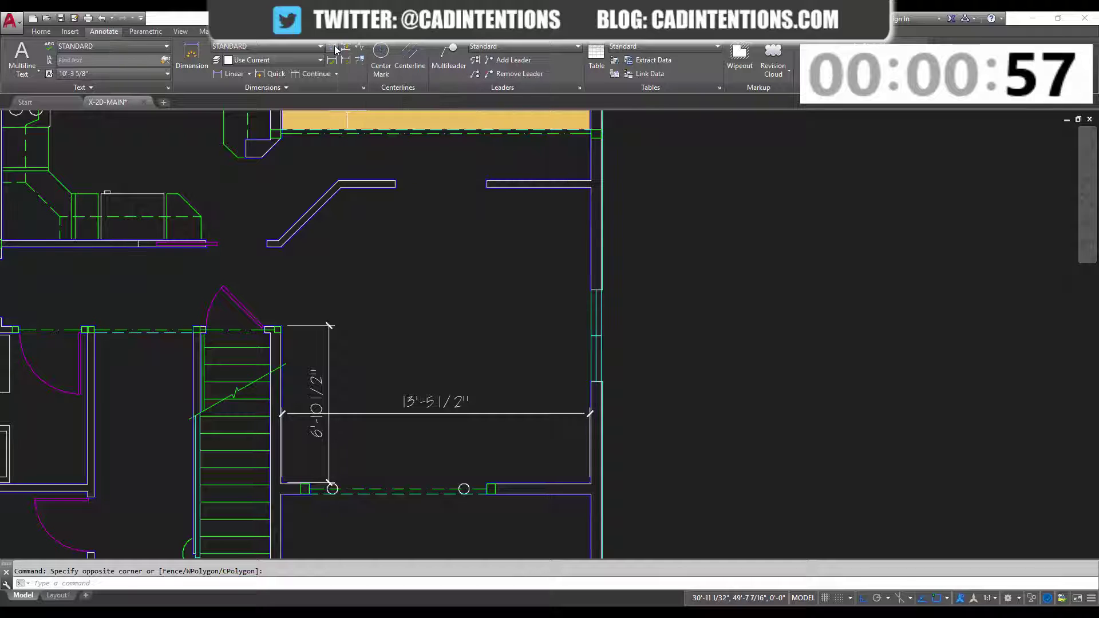
Break the 13'-5 1/2" dimension automatically where the vertical 6'-10 1/2" dimension crosses it.
left_click(335, 49)
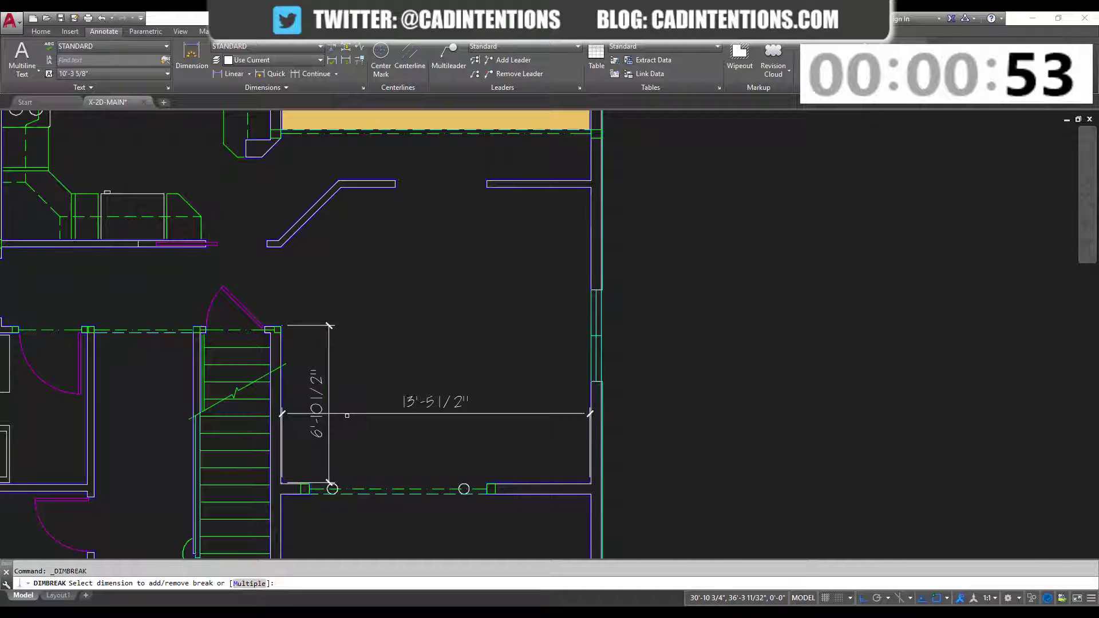
left_click(366, 413)
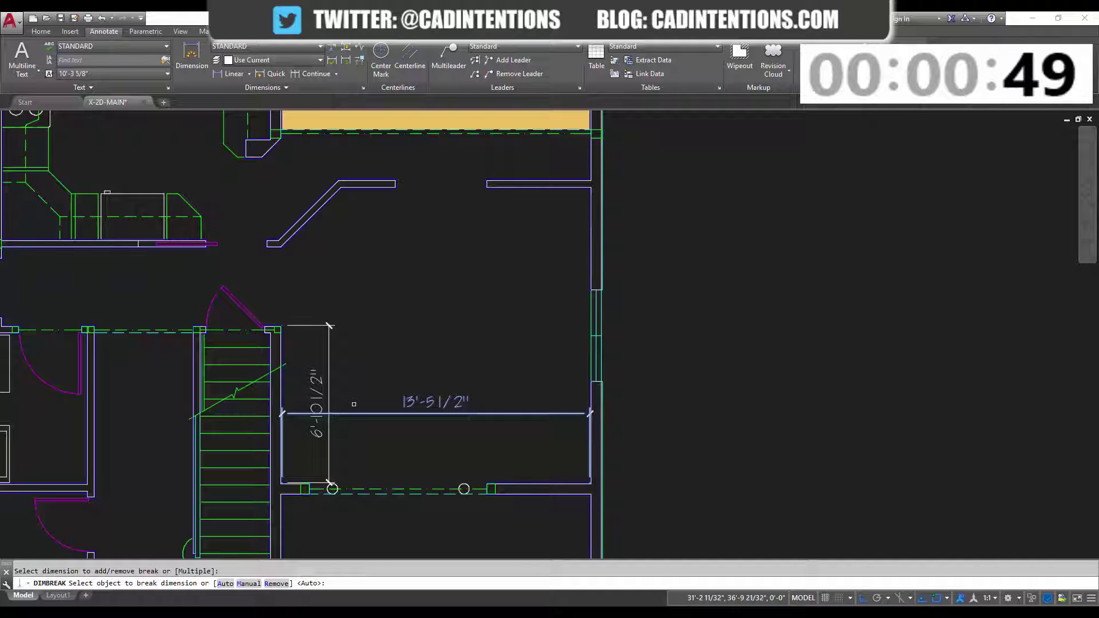
key("Return")
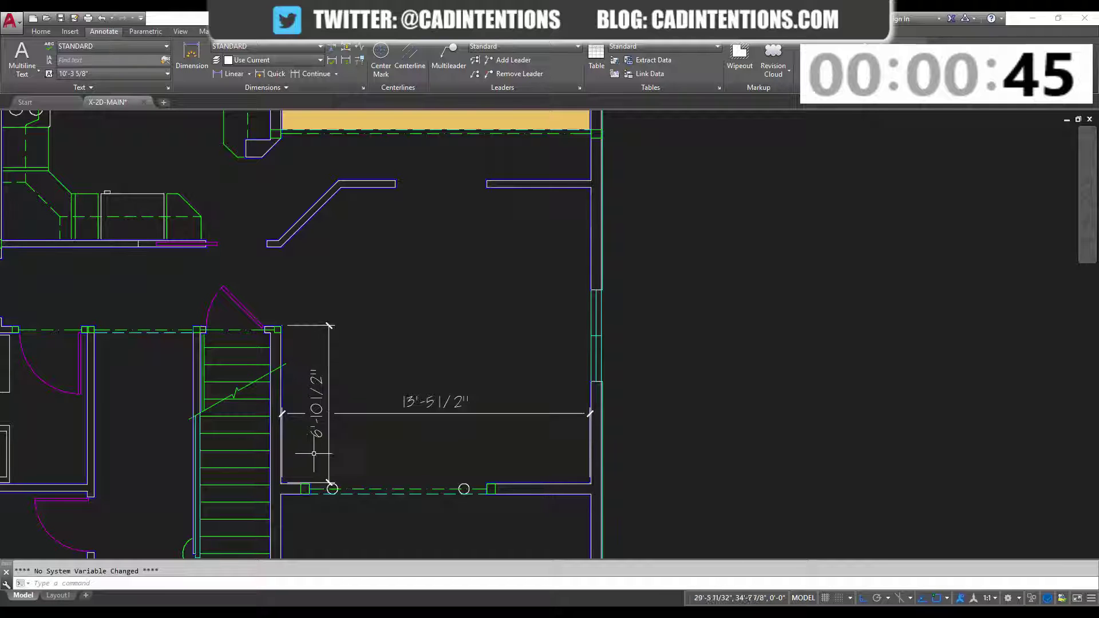
left_click(278, 415)
key("Escape")
scroll(281, 411, "up", 2)
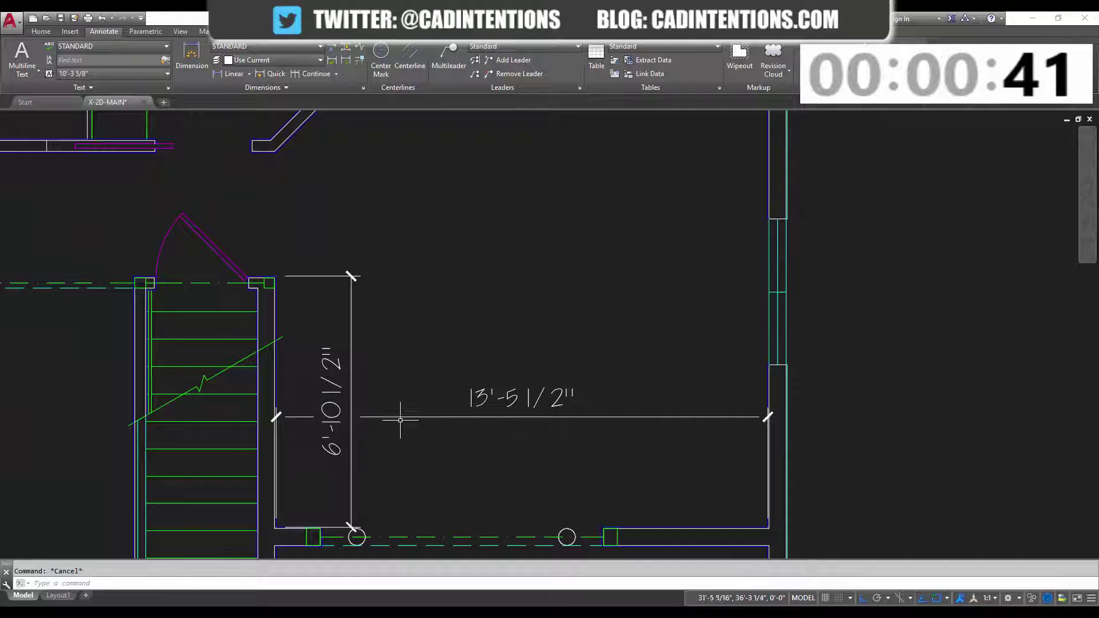
Add the 4'-6 1/2" and 8'-5 1/2" horizontal dimensions from the right wall corner.
scroll(515, 258, "down", 2)
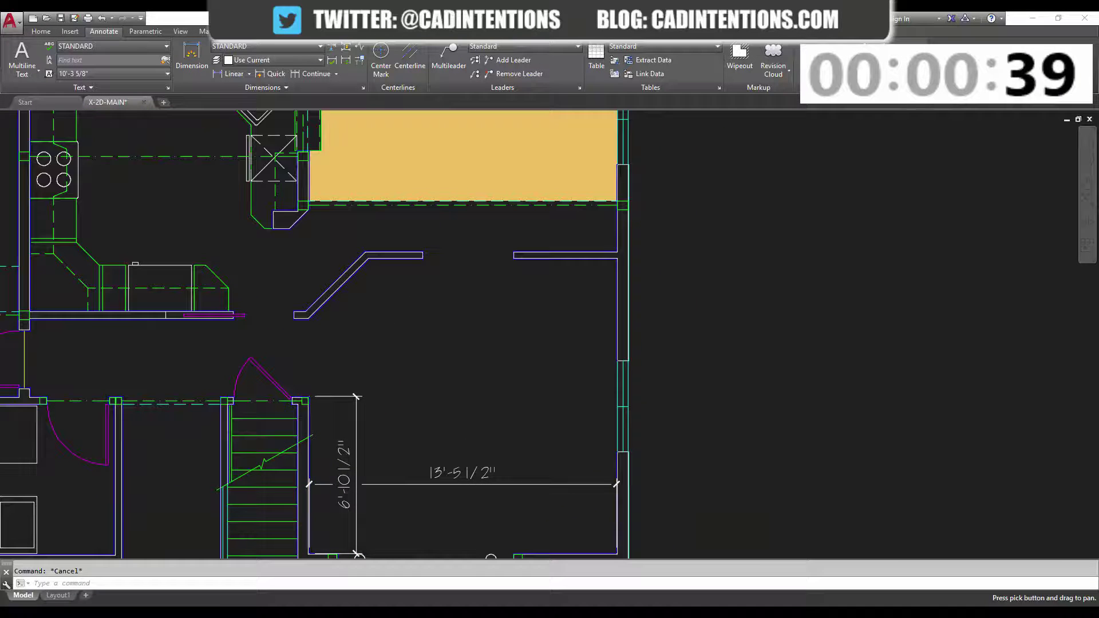
left_click(229, 73)
left_click(617, 259)
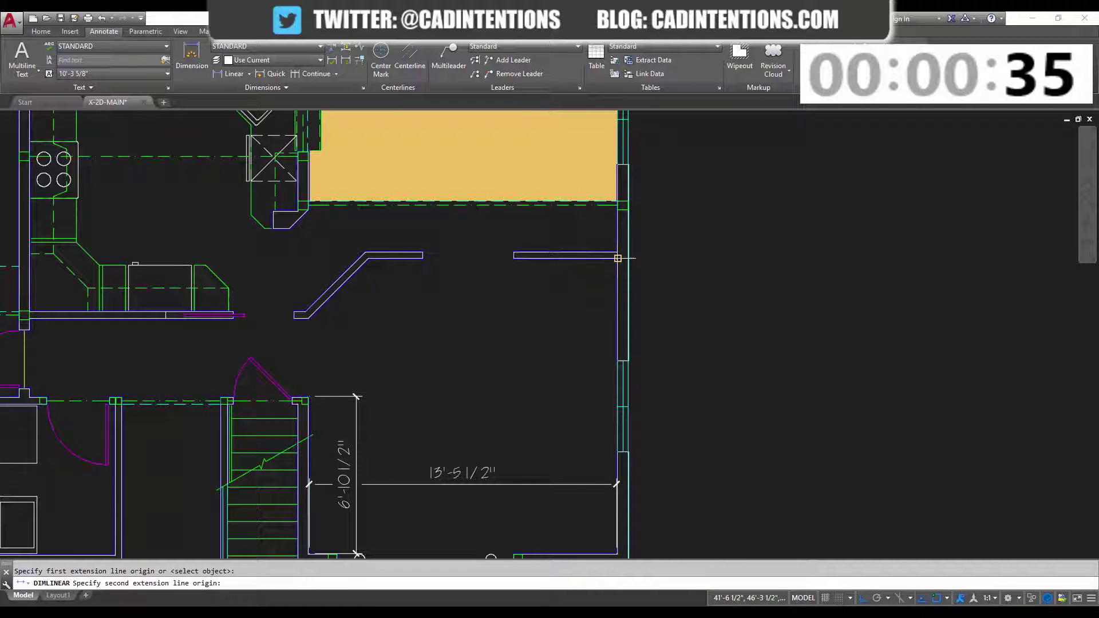
left_click(513, 256)
left_click(513, 290)
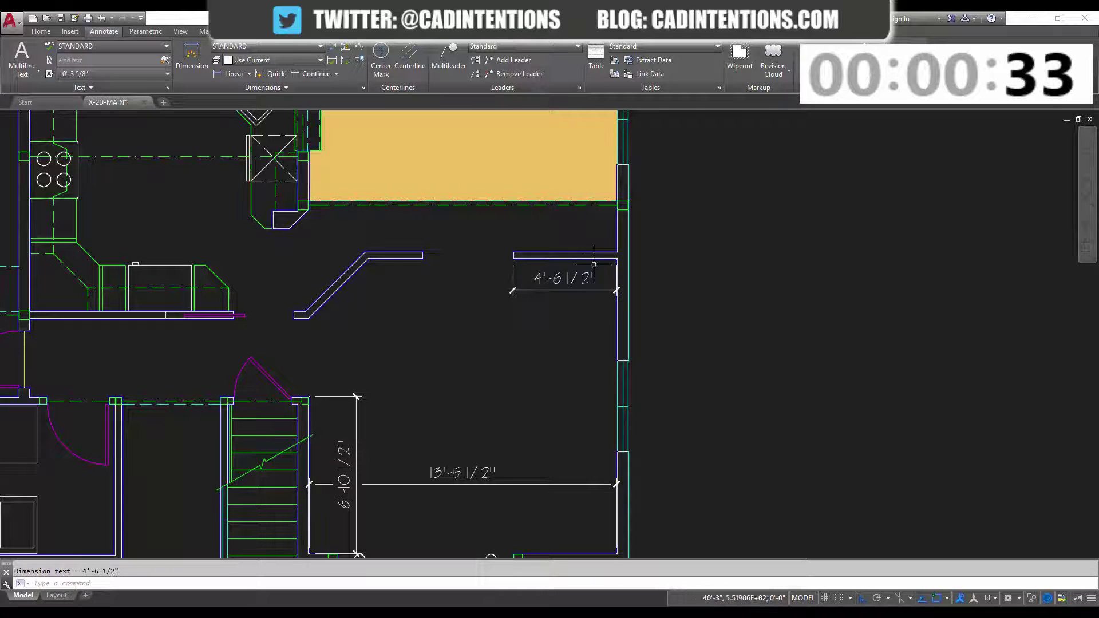
key("Return")
left_click(565, 259)
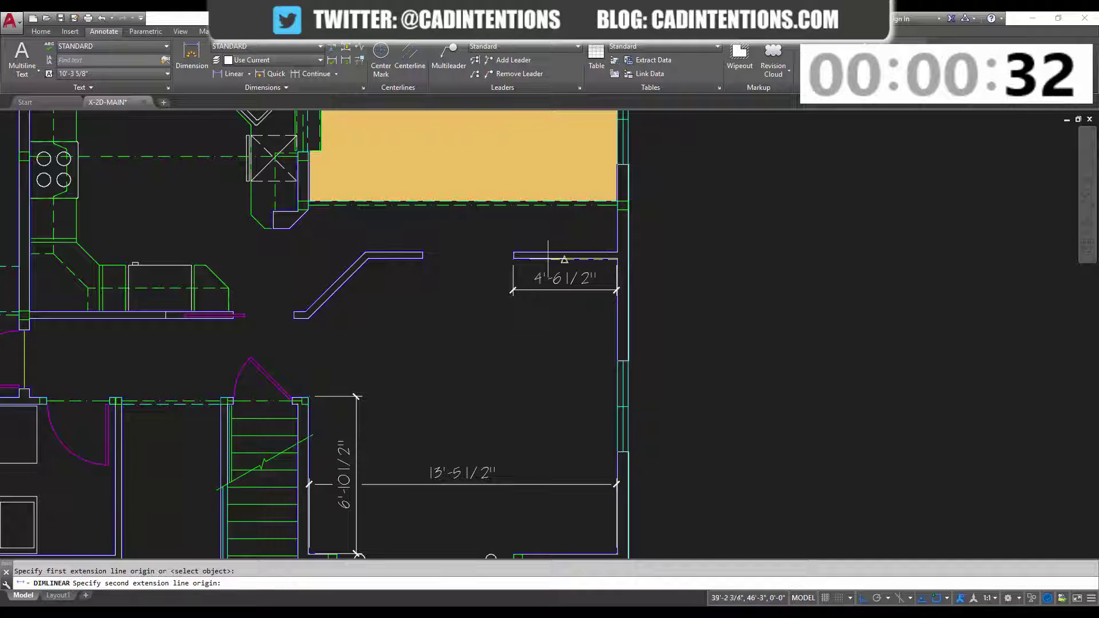
left_click(423, 256)
left_click(544, 334)
Add the 10'-10 9/32" and 13'-5 25/32" dimensions lower in the stack, to the angled wall.
key("Return")
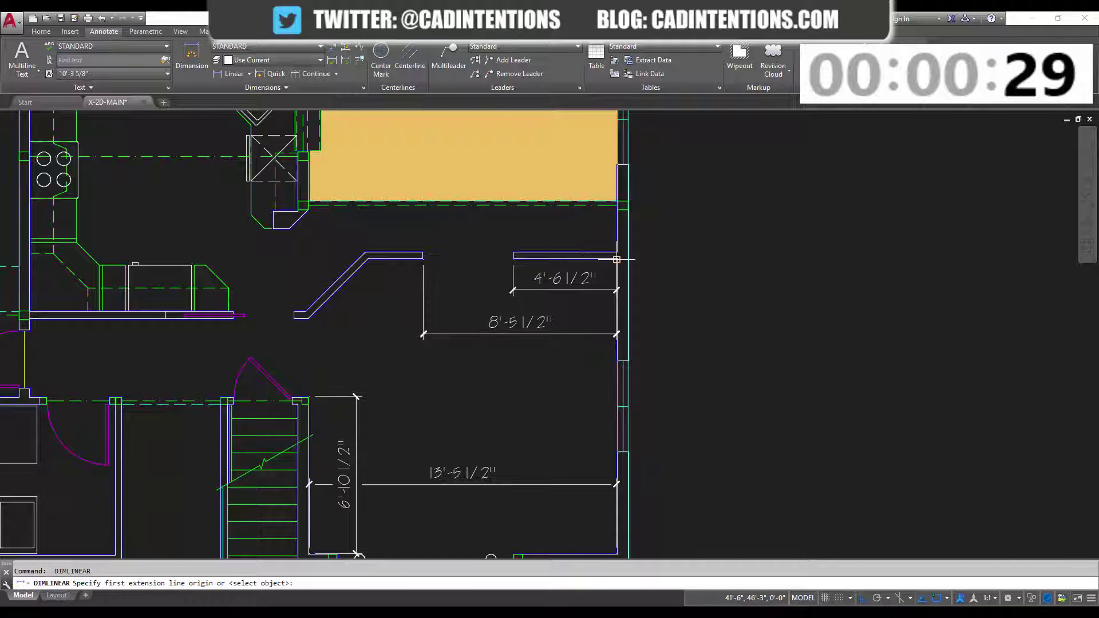
left_click(423, 256)
left_click(368, 259)
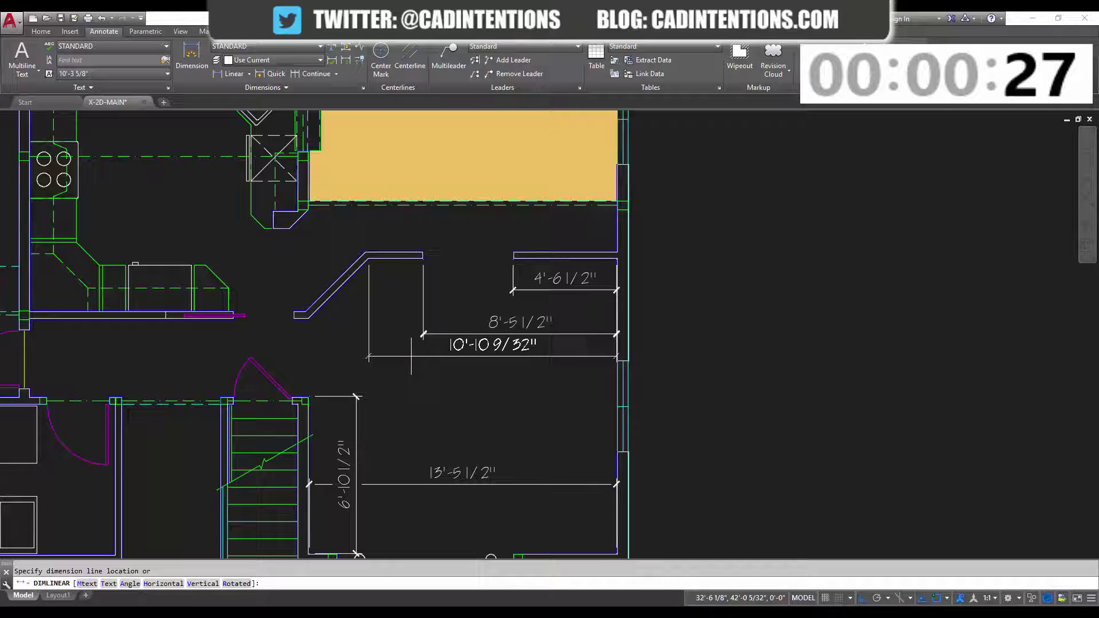
left_click(492, 356)
key("Return")
left_click(617, 259)
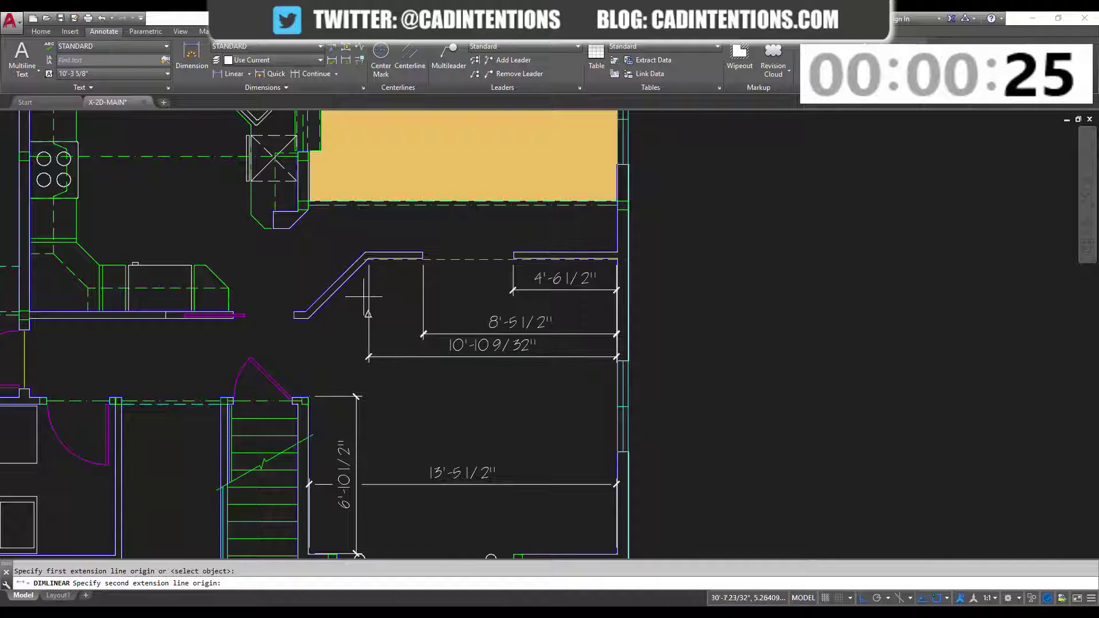
left_click(308, 318)
left_click(439, 379)
key("Return")
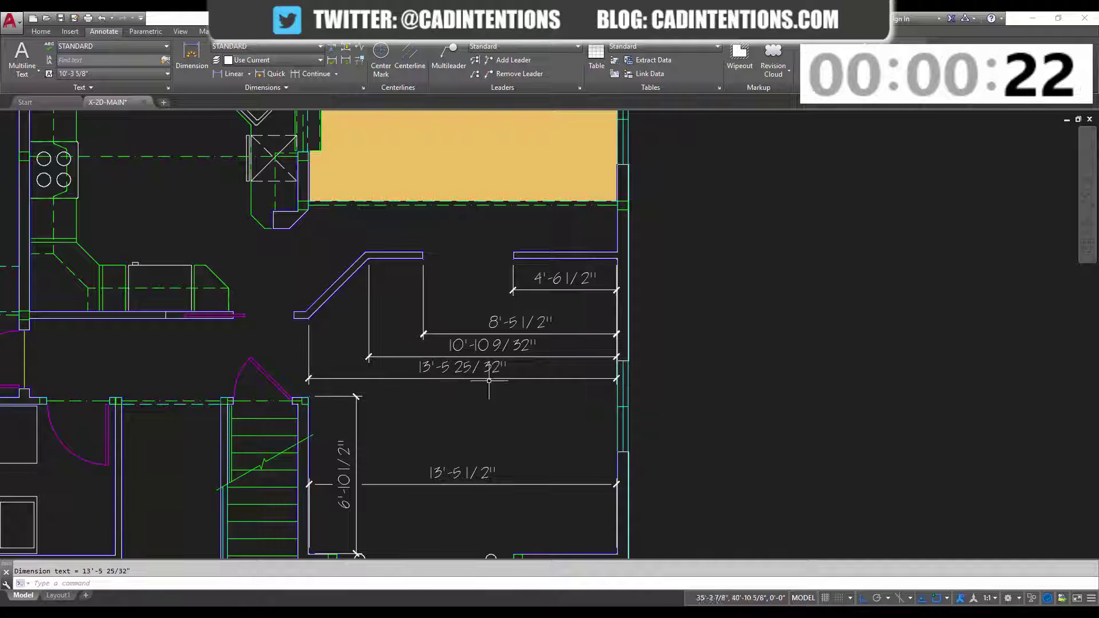
key("Escape")
Move the 8'-5 1/2" dimension line higher using its text grip.
left_click(499, 320)
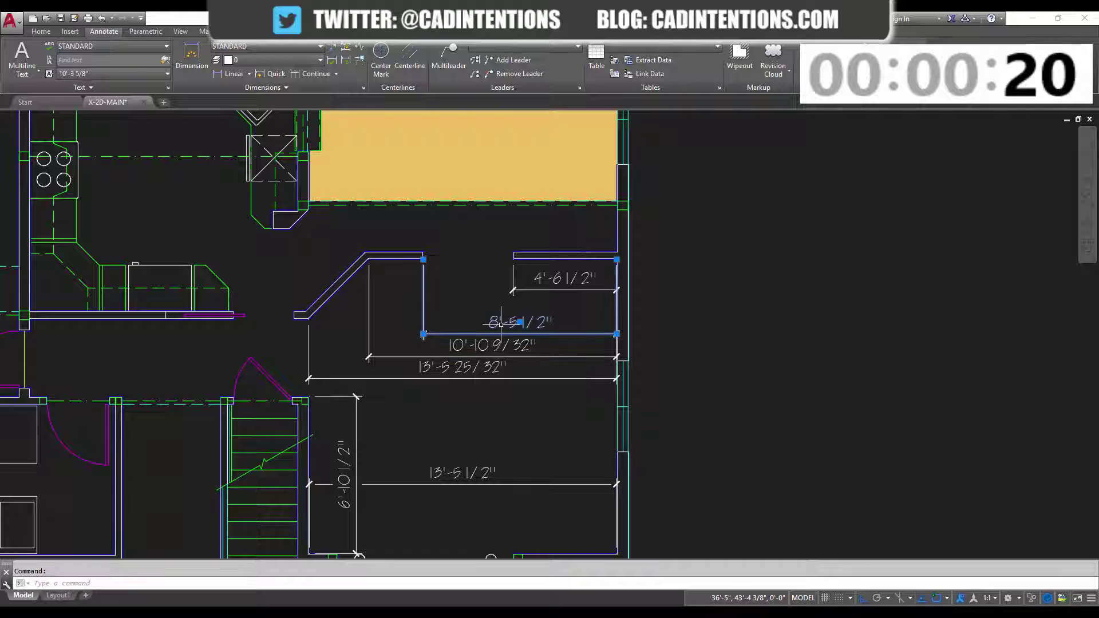
left_click(518, 323)
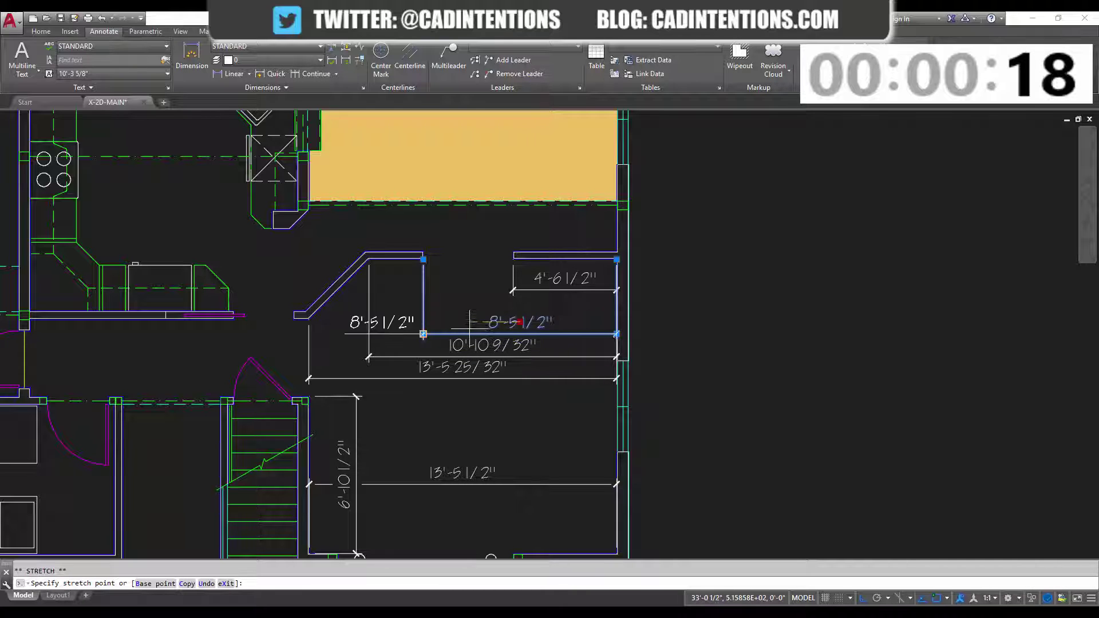
left_click(475, 322)
key("Escape")
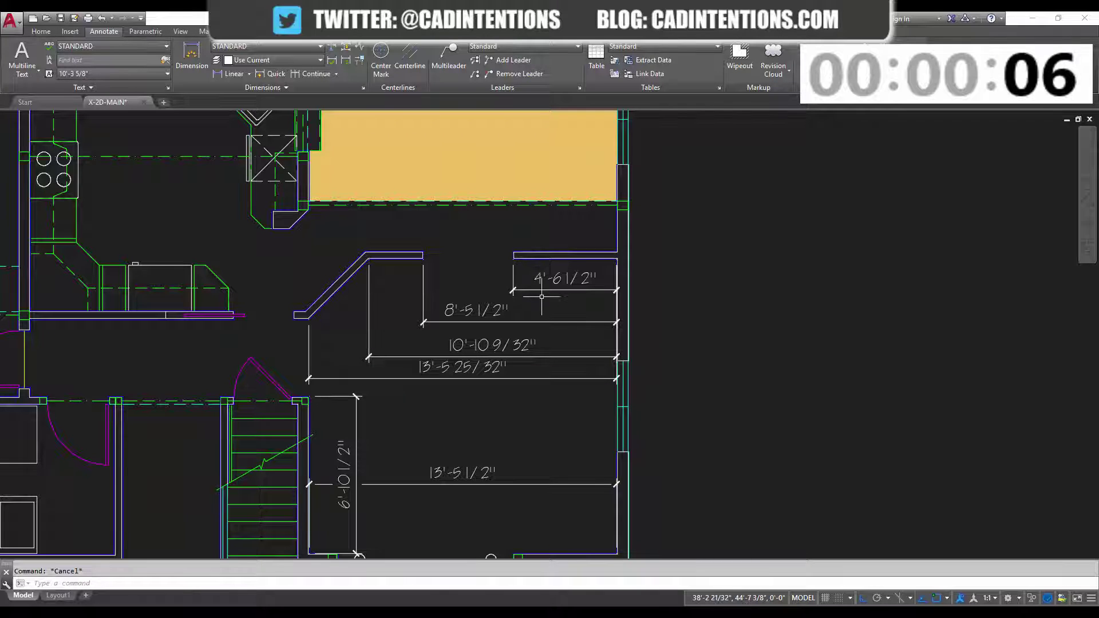
Run DIMSPACE with 13'-5 25/32" as the base, select the other stacked dimensions, and apply Auto spacing.
left_click(346, 49)
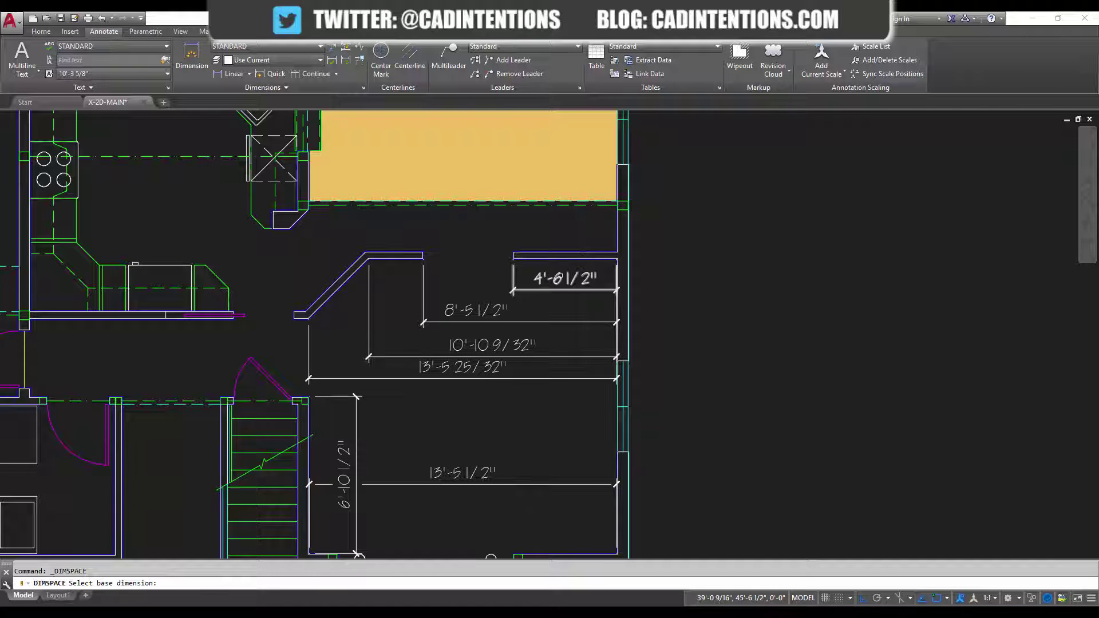
left_click(535, 379)
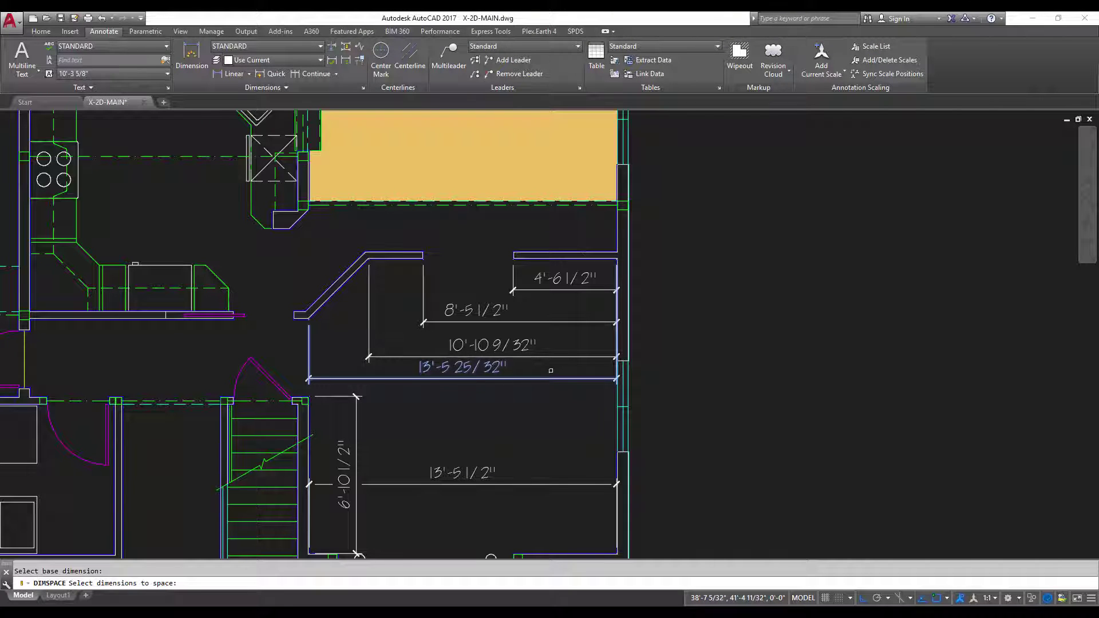
left_click(550, 357)
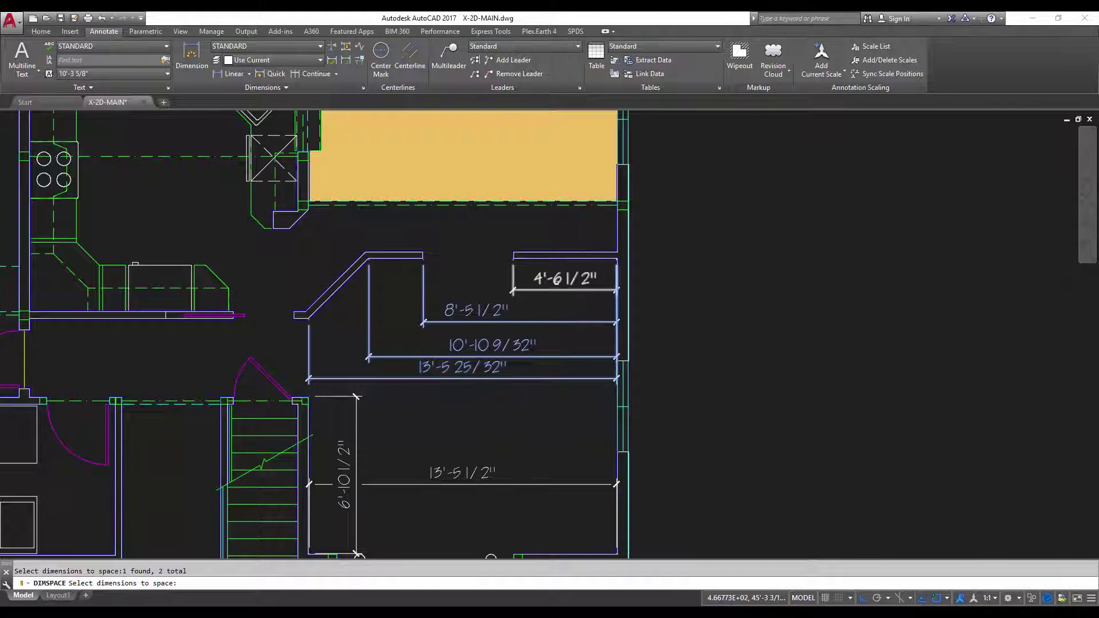
left_click(551, 289)
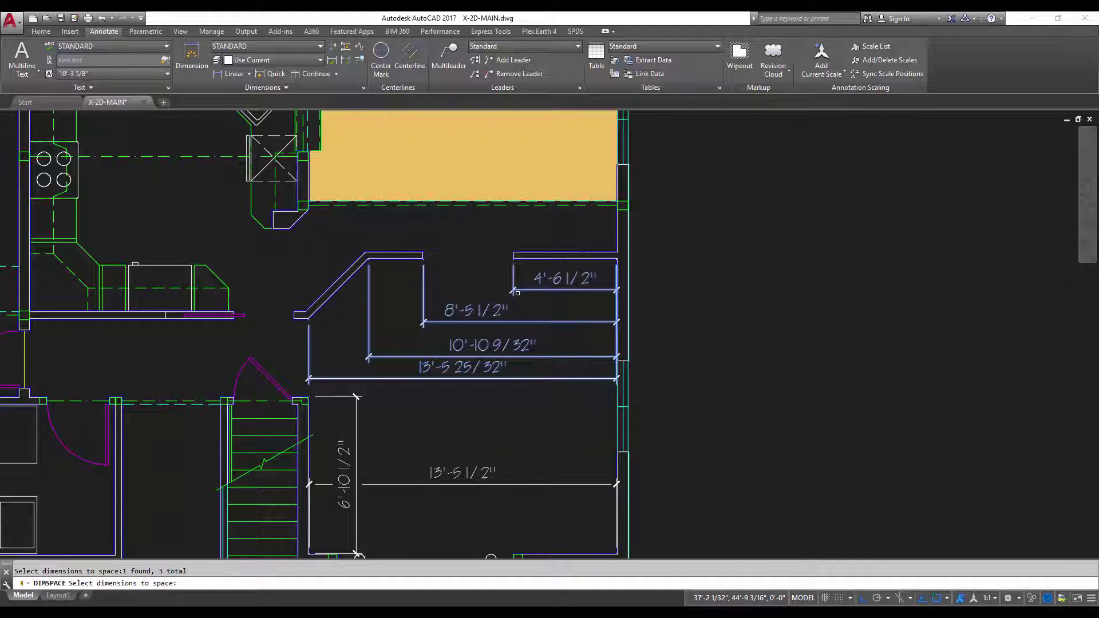
key("Return")
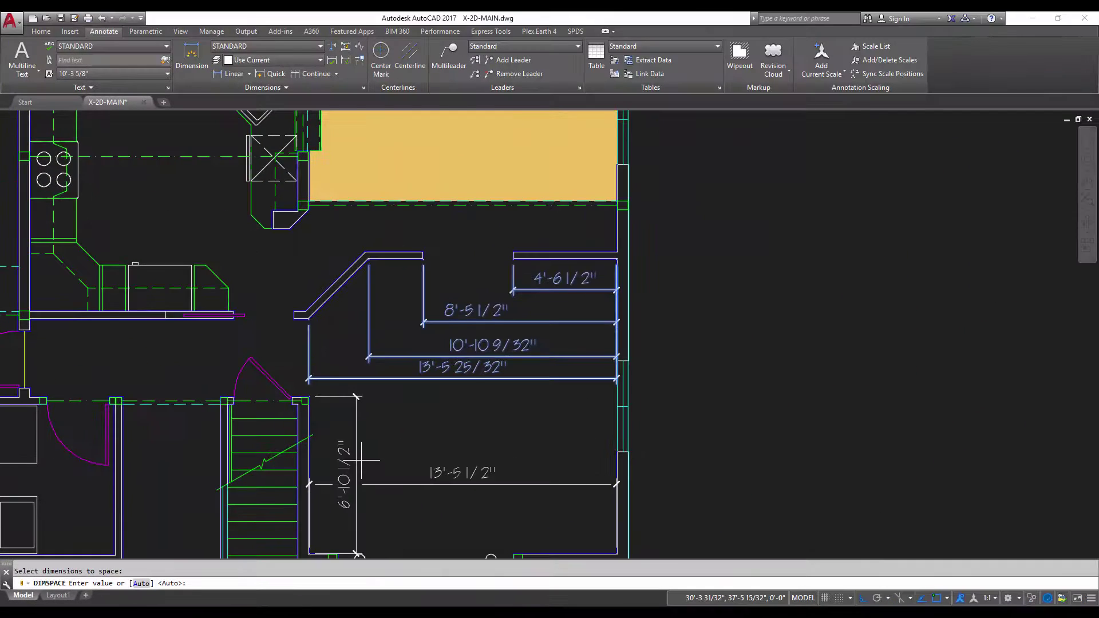
key("Return")
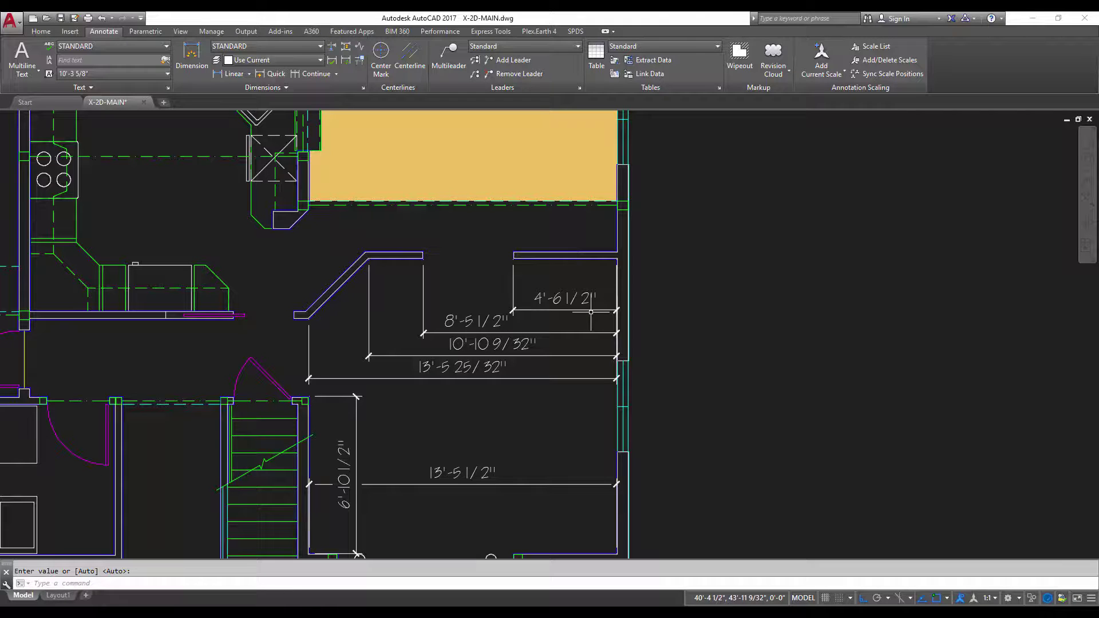
middle_click_drag(591, 312, 596, 293)
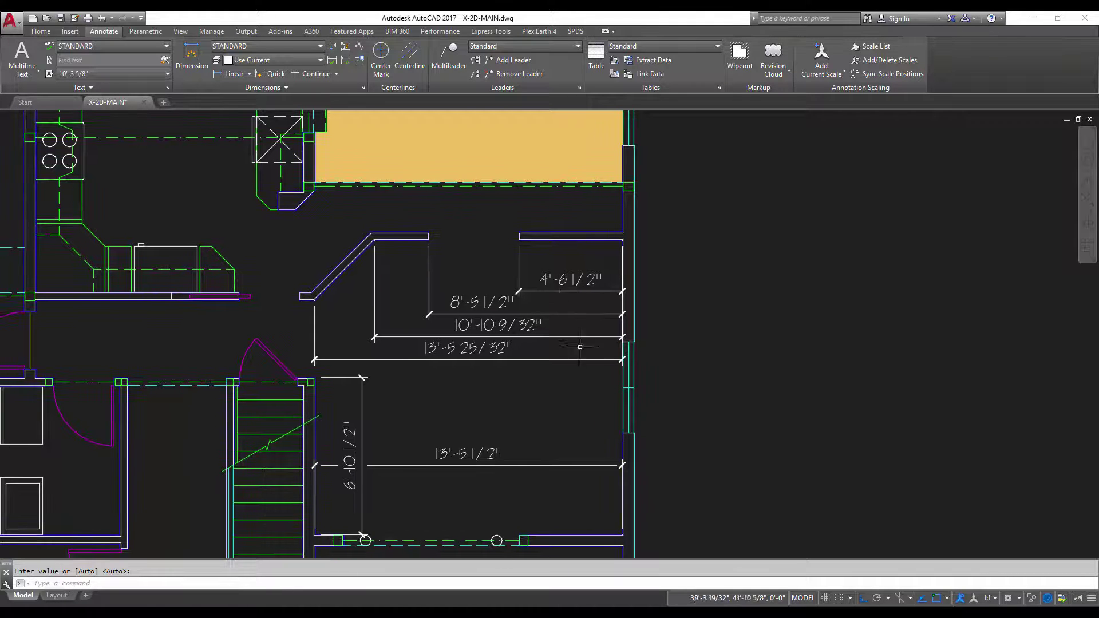
middle_click_drag(592, 393, 601, 388)
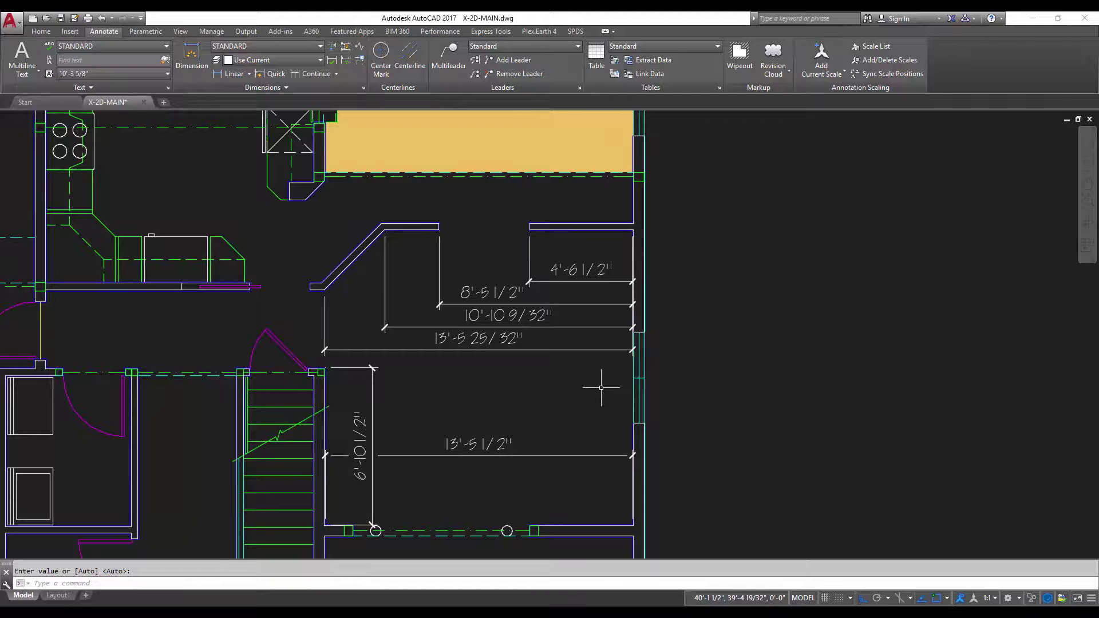